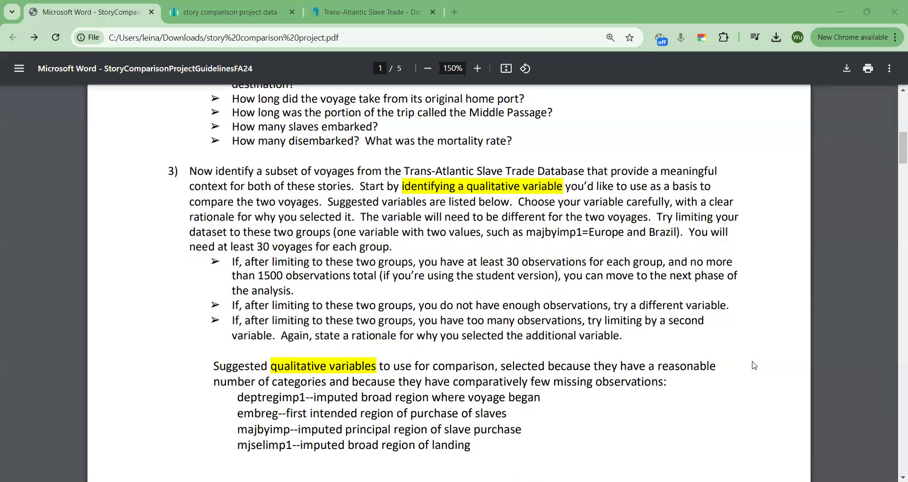
# Draw two annotation circles beside the suggested variables in the project guidelines and switch to the Trans-Atlantic Slave Trade database.
pyautogui.moveTo(613, 353)
pyautogui.mouseDown()
pyautogui.moveTo(672, 430)
pyautogui.moveTo(608, 350)
pyautogui.mouseUp()
pyautogui.moveTo(792, 333)
pyautogui.mouseDown()
pyautogui.moveTo(787, 446)
pyautogui.moveTo(761, 325)
pyautogui.mouseUp()
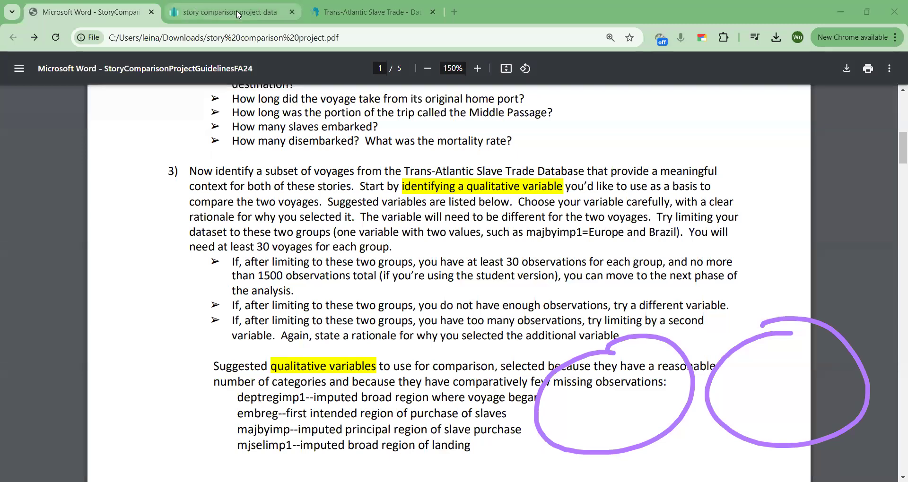
pyautogui.click(364, 12)
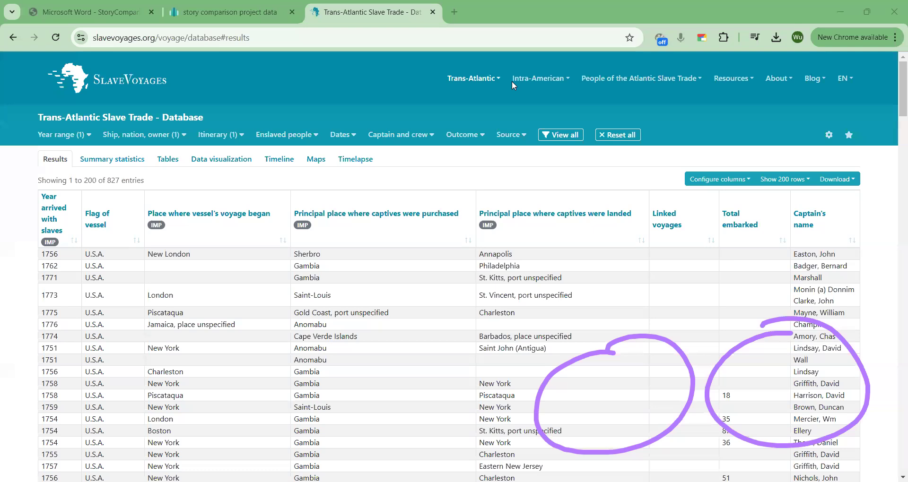
# Handwrite the labels USA and France inside the two annotation circles.
pyautogui.moveTo(569, 389); pyautogui.dragTo(583, 392)
pyautogui.moveTo(600, 383)
pyautogui.mouseDown()
pyautogui.moveTo(594, 407)
pyautogui.moveTo(627, 404)
pyautogui.mouseUp()
pyautogui.moveTo(614, 398); pyautogui.dragTo(632, 390)
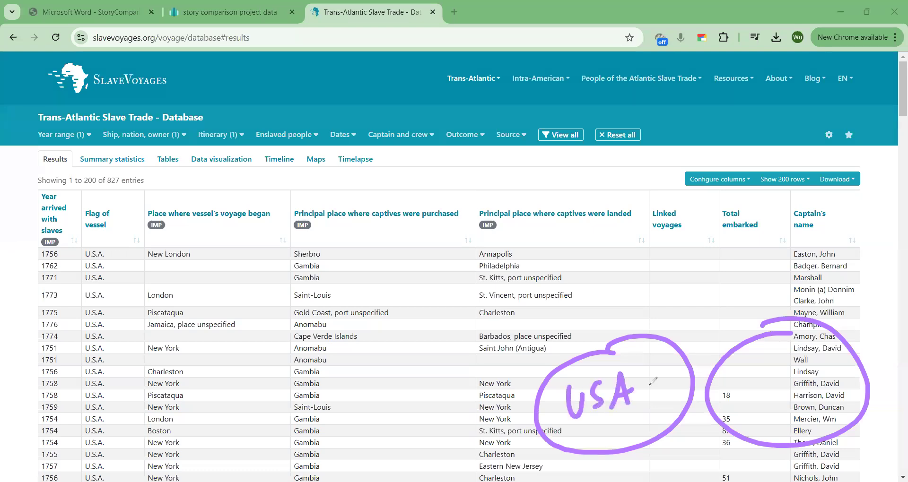
pyautogui.moveTo(756, 361); pyautogui.dragTo(741, 396)
pyautogui.moveTo(741, 378); pyautogui.dragTo(776, 378)
pyautogui.moveTo(794, 376)
pyautogui.mouseDown()
pyautogui.moveTo(800, 392)
pyautogui.moveTo(807, 386)
pyautogui.mouseUp()
pyautogui.moveTo(830, 364)
pyautogui.mouseDown()
pyautogui.moveTo(818, 378)
pyautogui.moveTo(847, 387)
pyautogui.mouseUp()
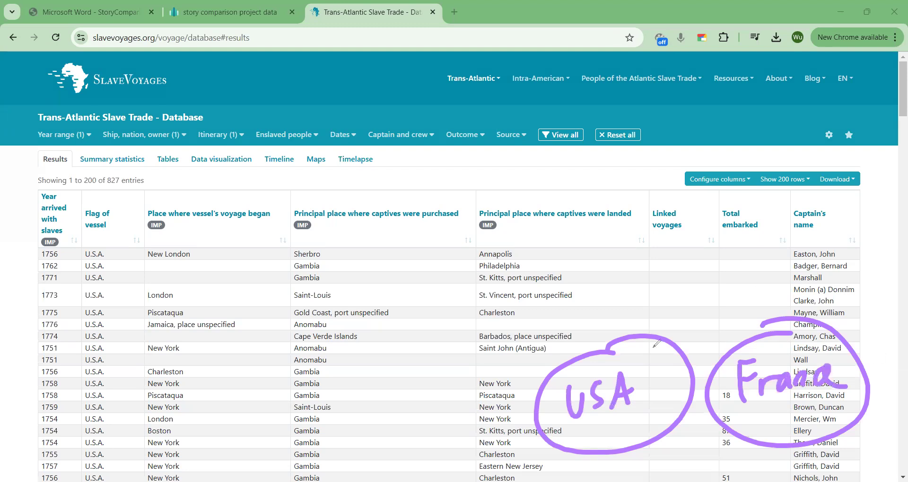
# Connect the USA and France circles with lines and handwrite the label Total embarked above them.
pyautogui.moveTo(654, 357)
pyautogui.mouseDown()
pyautogui.moveTo(676, 293)
pyautogui.moveTo(769, 352)
pyautogui.mouseUp()
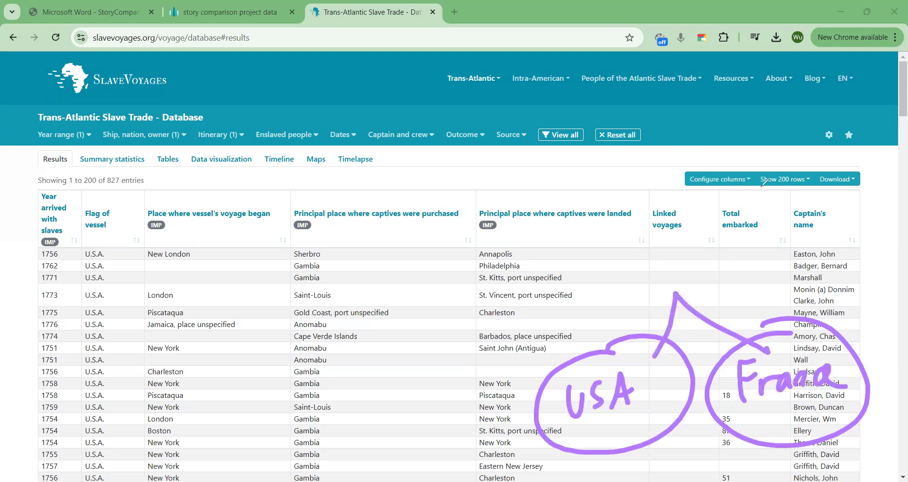
pyautogui.moveTo(591, 284); pyautogui.dragTo(619, 279)
pyautogui.moveTo(609, 280); pyautogui.dragTo(610, 309)
pyautogui.moveTo(628, 283); pyautogui.dragTo(629, 299)
pyautogui.moveTo(638, 266)
pyautogui.mouseDown()
pyautogui.moveTo(640, 297)
pyautogui.moveTo(656, 278)
pyautogui.mouseUp()
pyautogui.moveTo(660, 279); pyautogui.dragTo(664, 293)
pyautogui.moveTo(667, 255); pyautogui.dragTo(669, 289)
pyautogui.moveTo(695, 277)
pyautogui.mouseDown()
pyautogui.moveTo(718, 270)
pyautogui.moveTo(732, 283)
pyautogui.mouseUp()
pyautogui.moveTo(746, 247); pyautogui.dragTo(750, 279)
pyautogui.moveTo(768, 262)
pyautogui.mouseDown()
pyautogui.moveTo(764, 279)
pyautogui.moveTo(785, 263)
pyautogui.mouseUp()
pyautogui.moveTo(791, 241); pyautogui.dragTo(797, 278)
pyautogui.moveTo(813, 255); pyautogui.dragTo(844, 268)
pyautogui.moveTo(847, 259); pyautogui.dragTo(853, 270)
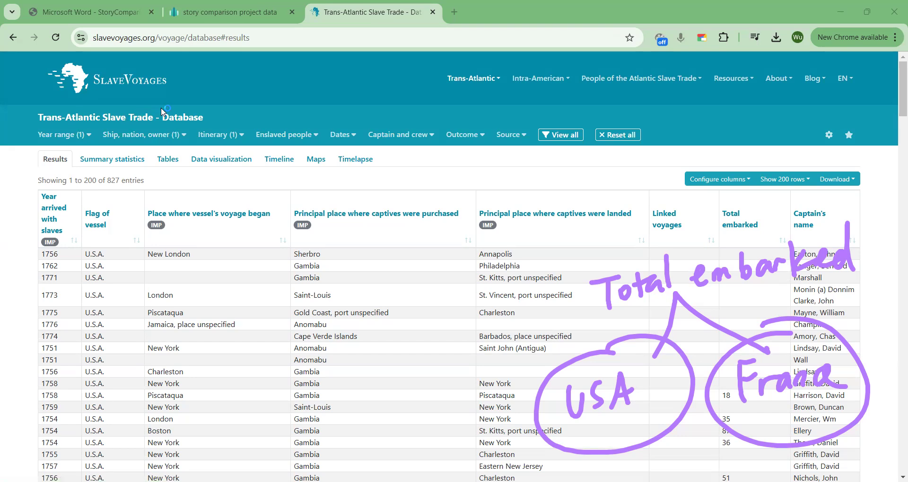
# Examine the ship, nation and owner filters, including Flag of vessel, and the itinerary filters for departure and purchase places.
pyautogui.click(159, 135)
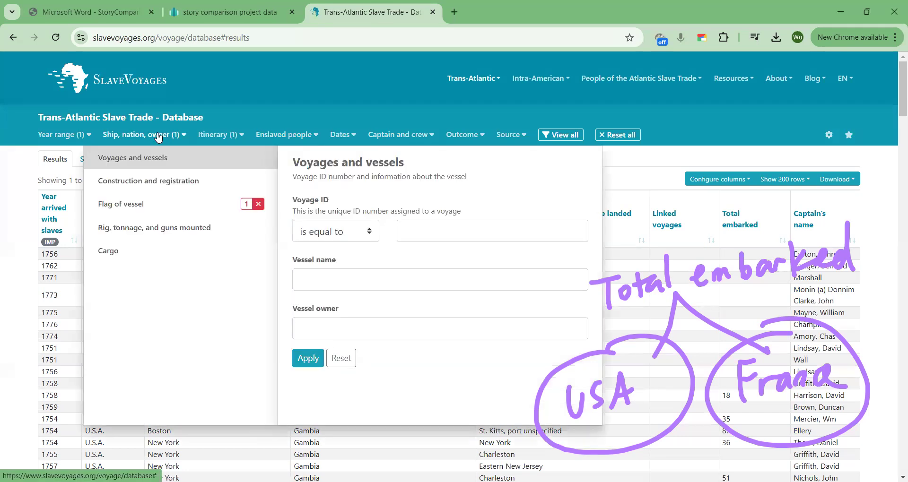
pyautogui.click(163, 213)
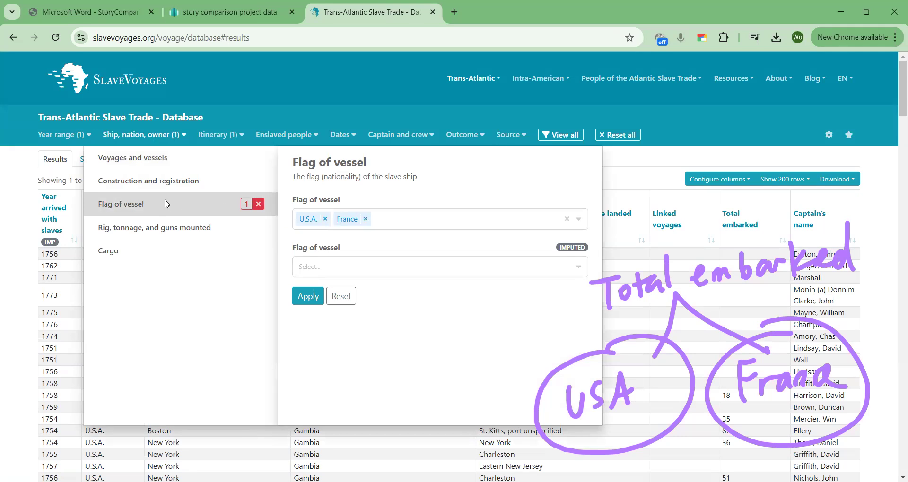
pyautogui.click(159, 184)
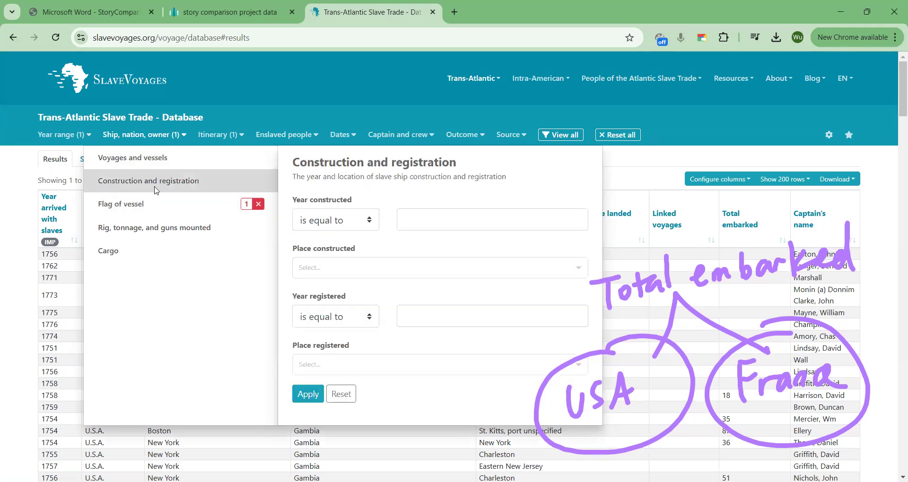
pyautogui.click(172, 162)
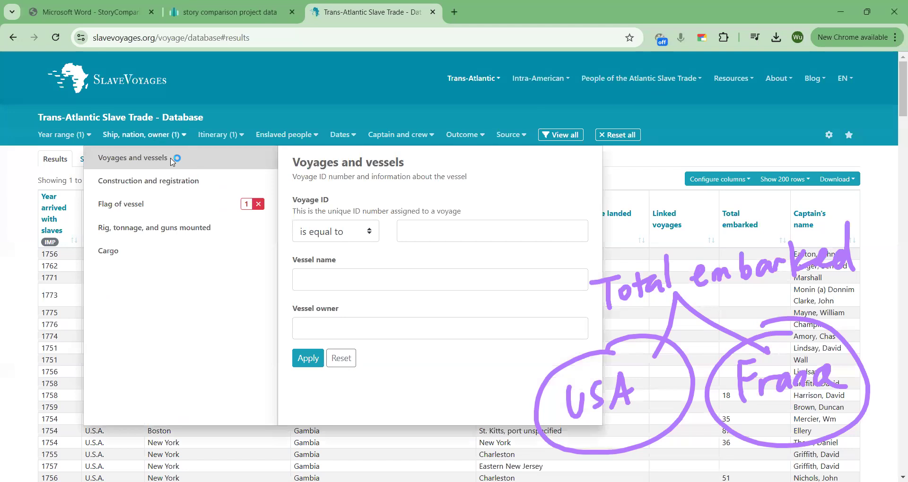
pyautogui.click(225, 136)
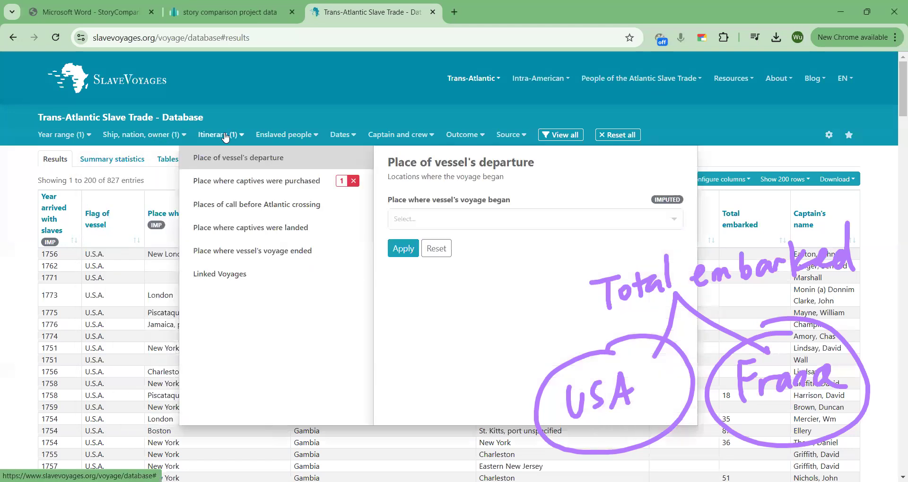
pyautogui.click(232, 180)
pyautogui.click(238, 159)
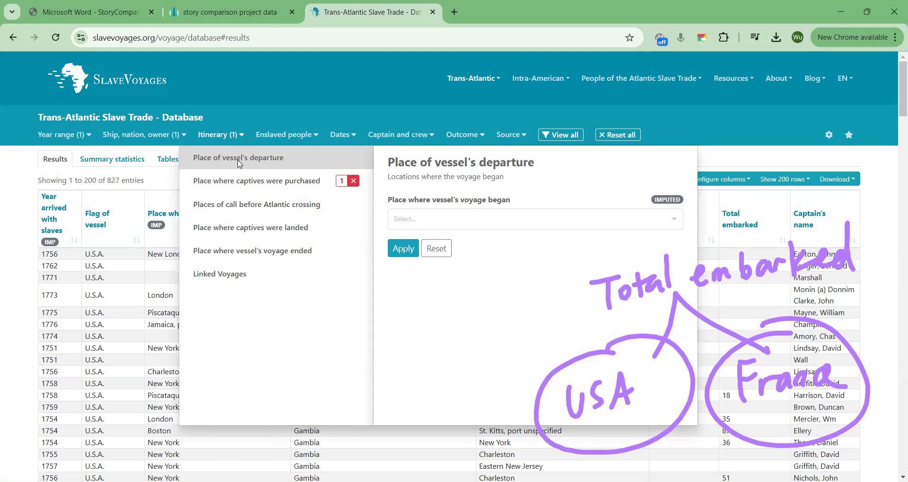
pyautogui.click(324, 86)
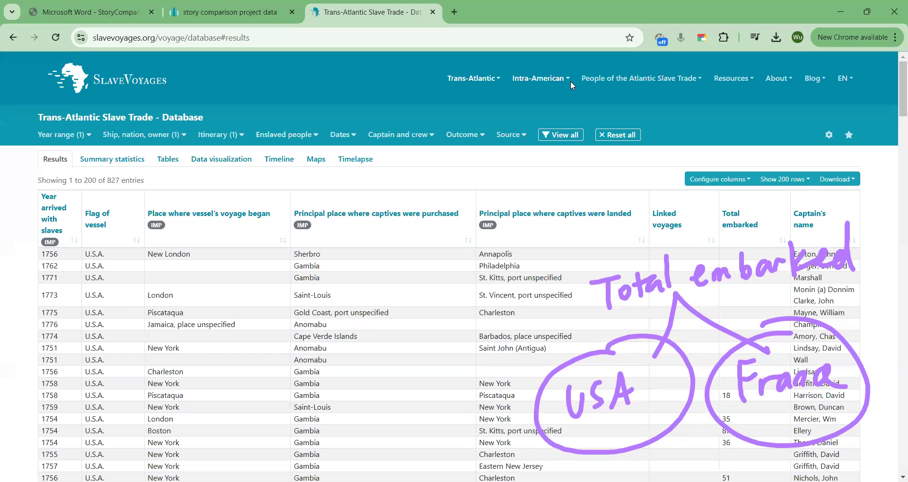
# Mark the Total embarked column with an arrow, circle the entry count, and look through the voyage results.
pyautogui.moveTo(736, 152); pyautogui.dragTo(738, 210)
pyautogui.moveTo(729, 193); pyautogui.dragTo(753, 188)
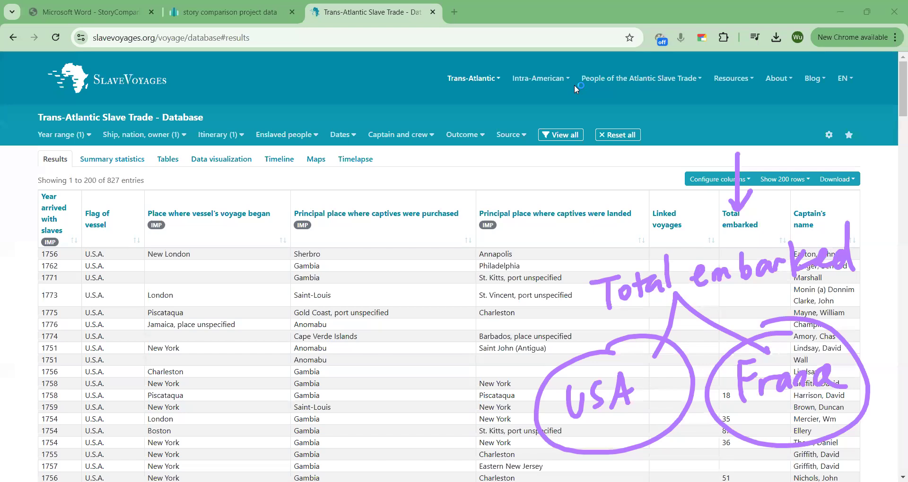
pyautogui.moveTo(117, 192); pyautogui.dragTo(166, 160)
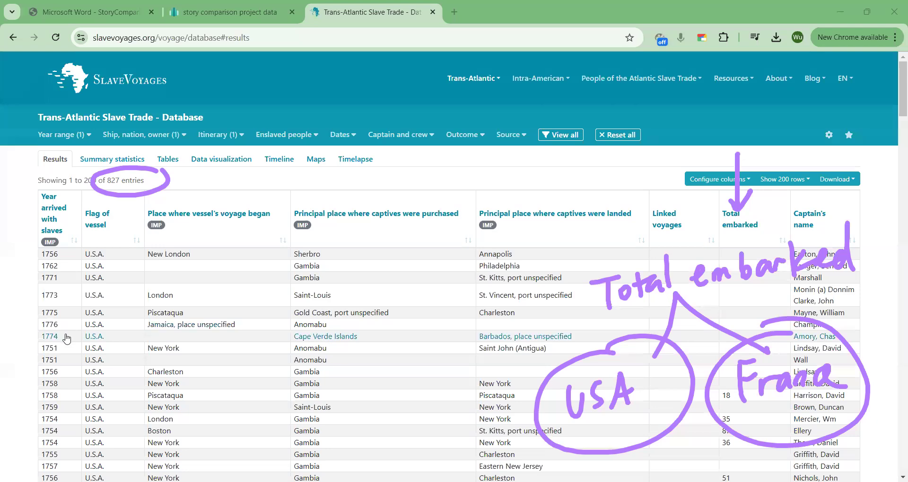
pyautogui.scroll(-20, 132, 367)
pyautogui.scroll(-15, 132, 366)
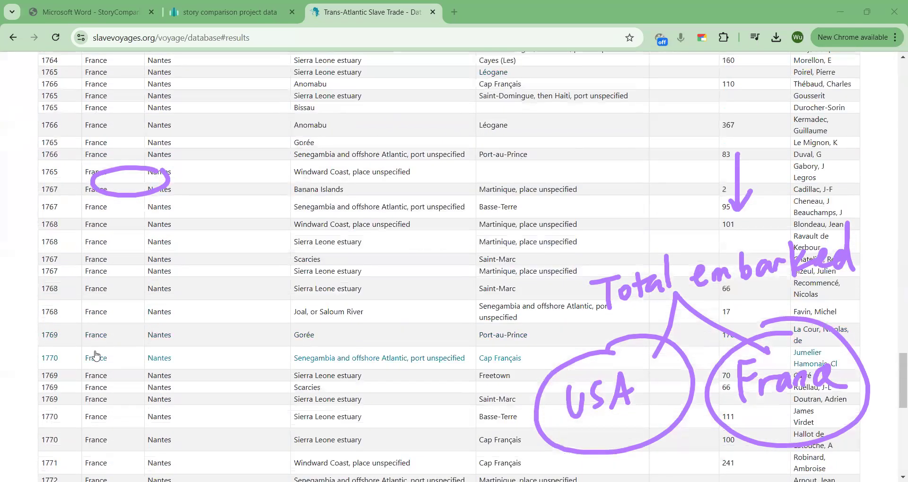
pyautogui.scroll(20, 93, 340)
pyautogui.scroll(20, 96, 351)
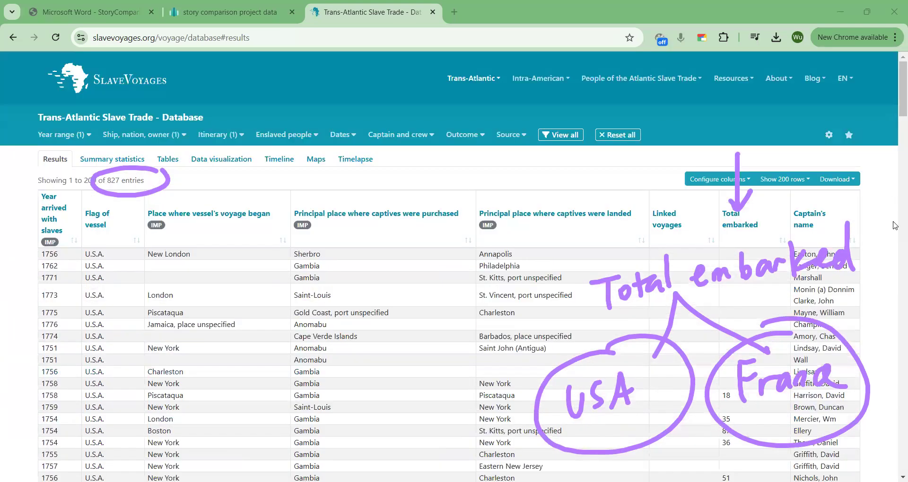
# Open the download options for the voyage results and erase all annotations.
pyautogui.click(842, 180)
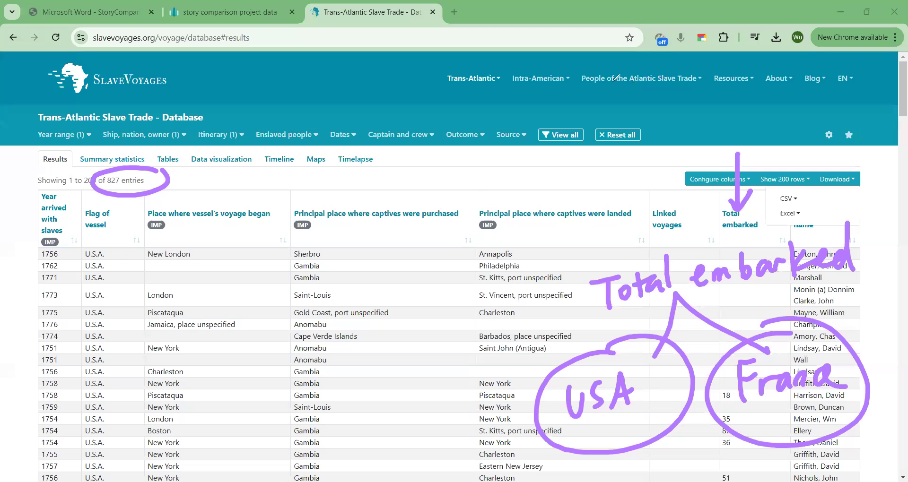
pyautogui.click(595, 87)
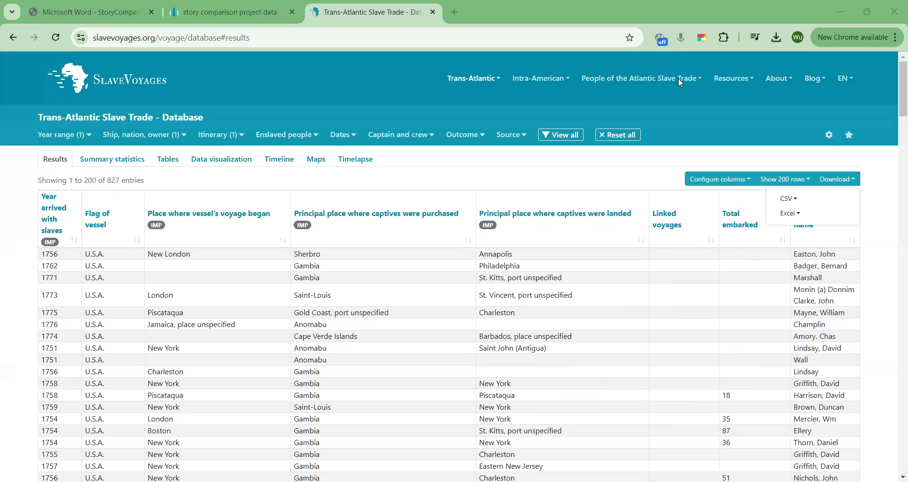
# Examine the Excel download options for the voyage results.
pyautogui.click(843, 182)
pyautogui.scroll(-1, 845, 326)
pyautogui.click(839, 123)
pyautogui.click(842, 126)
pyautogui.click(843, 124)
pyautogui.click(798, 156)
pyautogui.click(844, 124)
pyautogui.click(799, 158)
pyautogui.click(844, 123)
pyautogui.click(853, 123)
pyautogui.scroll(1, 840, 206)
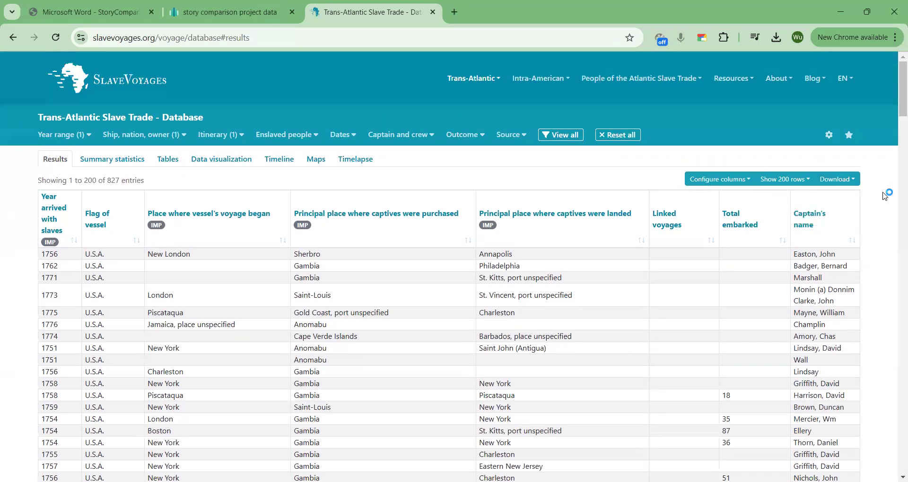
pyautogui.click(839, 180)
pyautogui.click(789, 213)
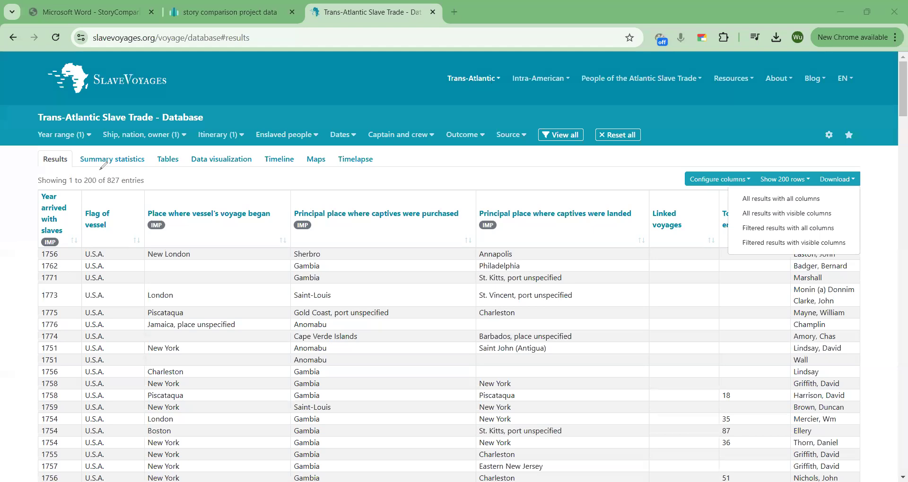
# Mark the Flag of vessel, Principal place where captives were landed and Total embarked columns with arrows, and erase the marks.
pyautogui.moveTo(100, 162); pyautogui.dragTo(100, 207)
pyautogui.moveTo(546, 165)
pyautogui.mouseDown()
pyautogui.moveTo(543, 204)
pyautogui.moveTo(553, 191)
pyautogui.mouseUp()
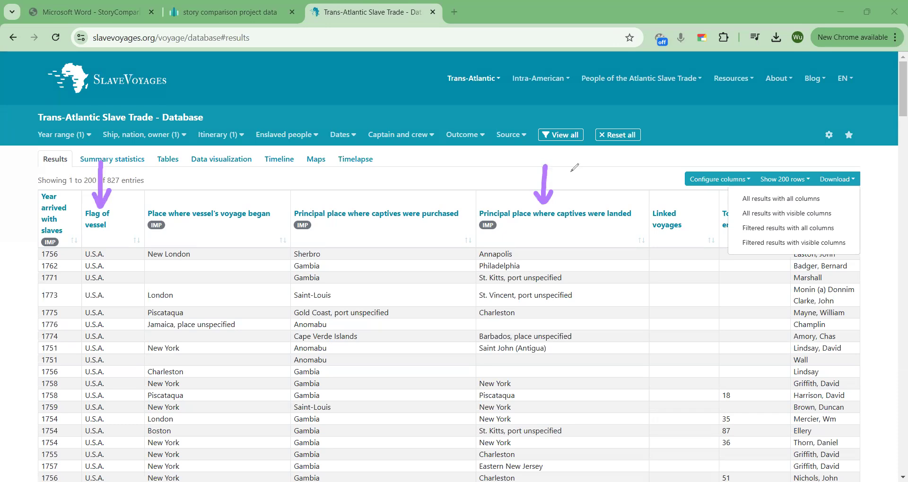
pyautogui.moveTo(735, 142); pyautogui.dragTo(733, 207)
pyautogui.moveTo(725, 196)
pyautogui.mouseDown()
pyautogui.moveTo(733, 208)
pyautogui.moveTo(746, 176)
pyautogui.mouseUp()
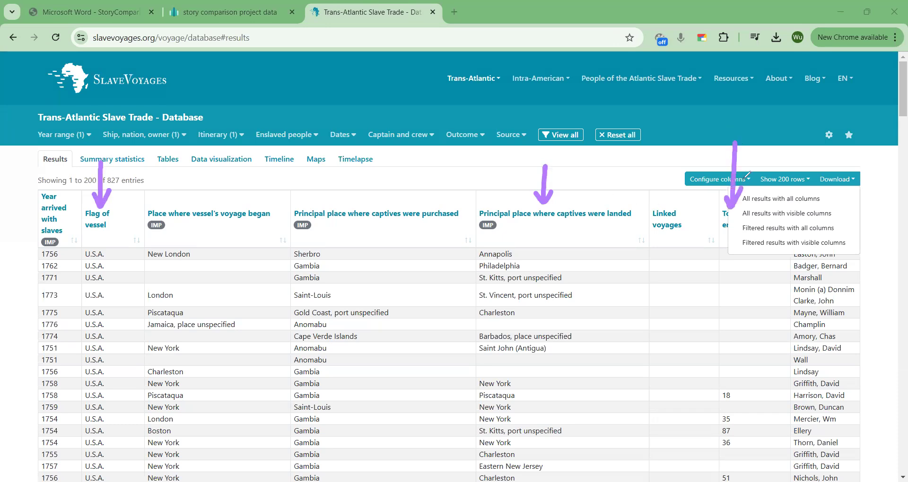
pyautogui.moveTo(546, 168); pyautogui.dragTo(572, 205)
pyautogui.click(669, 71)
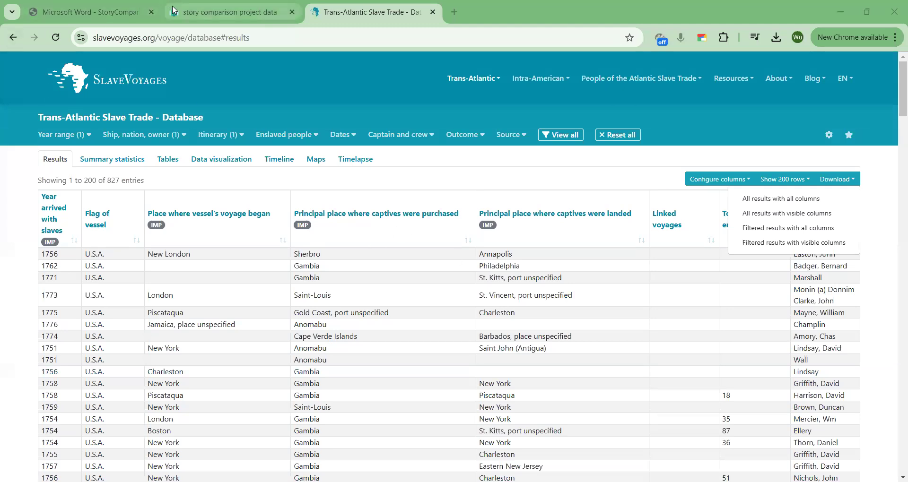
# Switch to the story comparison project data in StatCrunch and look at the options for loading data from a file.
pyautogui.click(205, 18)
pyautogui.click(165, 127)
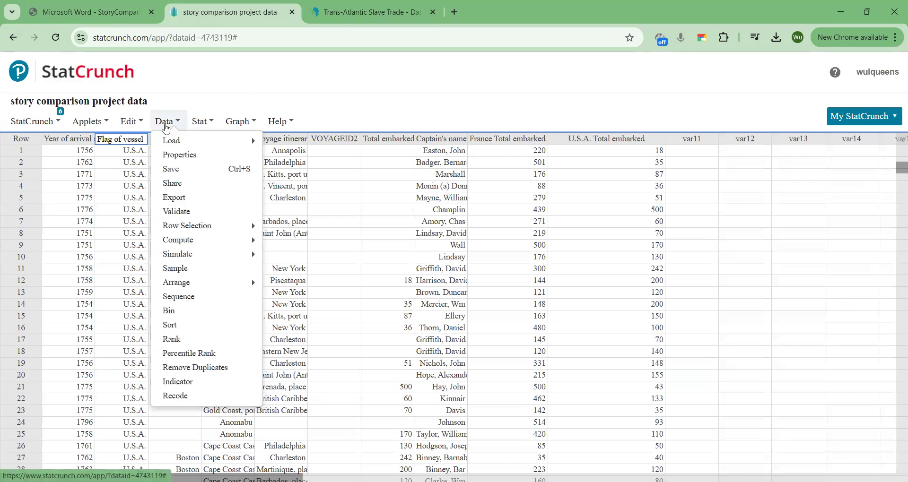
pyautogui.moveTo(184, 143)
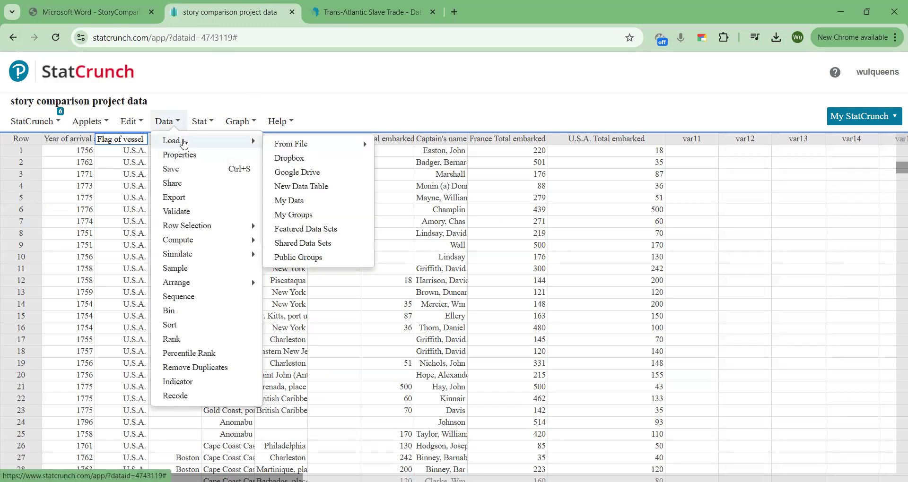
pyautogui.moveTo(322, 146)
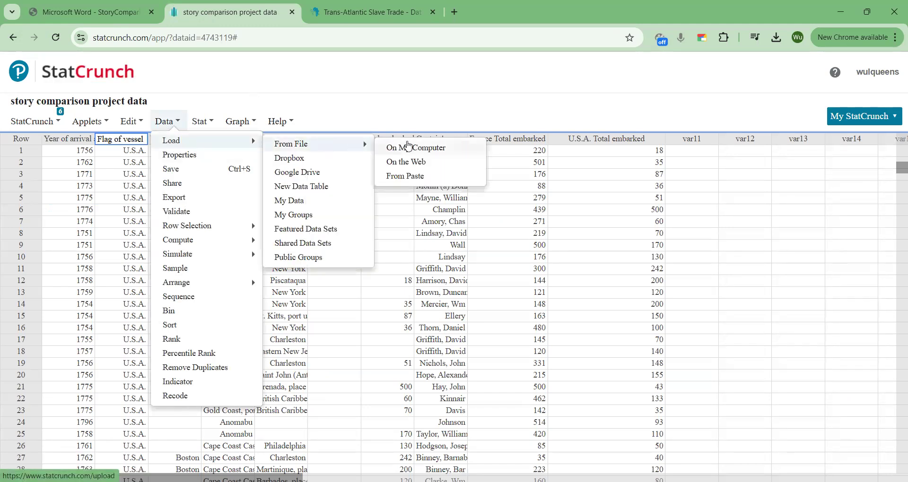
pyautogui.click(363, 80)
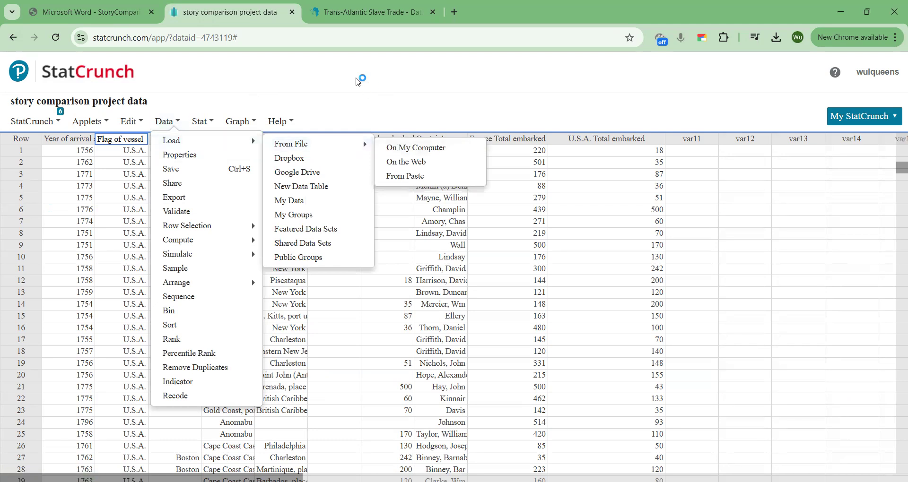
# Delete the France Total embarked and U.S.A. Total embarked columns.
pyautogui.click(512, 140)
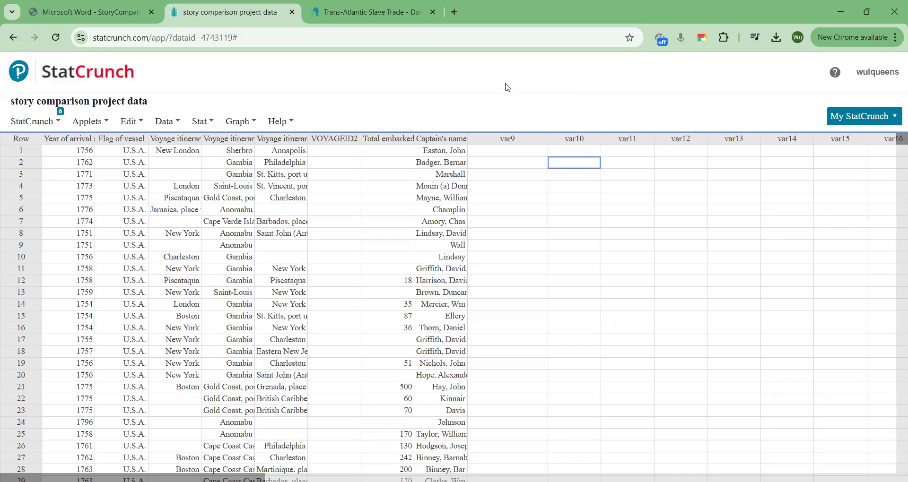
# Mark the Flag of vessel and Total embarked columns with annotation arrows and erase the marks.
pyautogui.moveTo(130, 88); pyautogui.dragTo(126, 134)
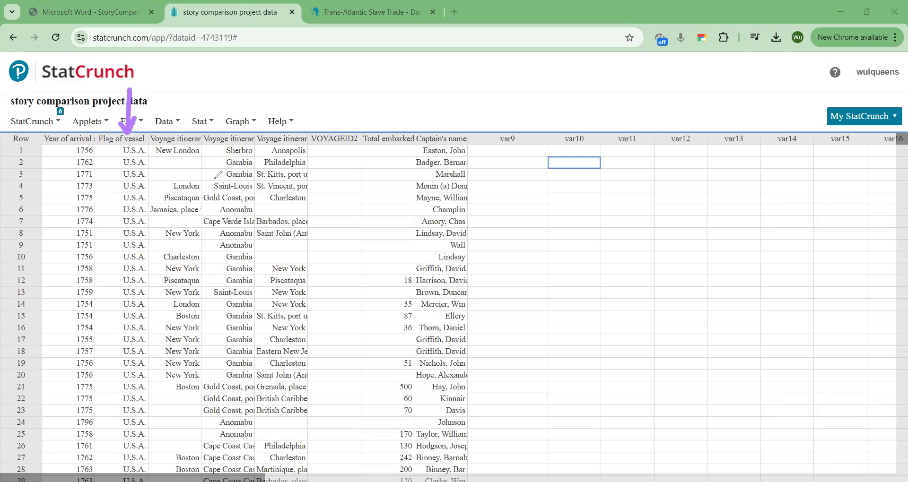
pyautogui.moveTo(389, 96); pyautogui.dragTo(389, 130)
pyautogui.click(140, 119)
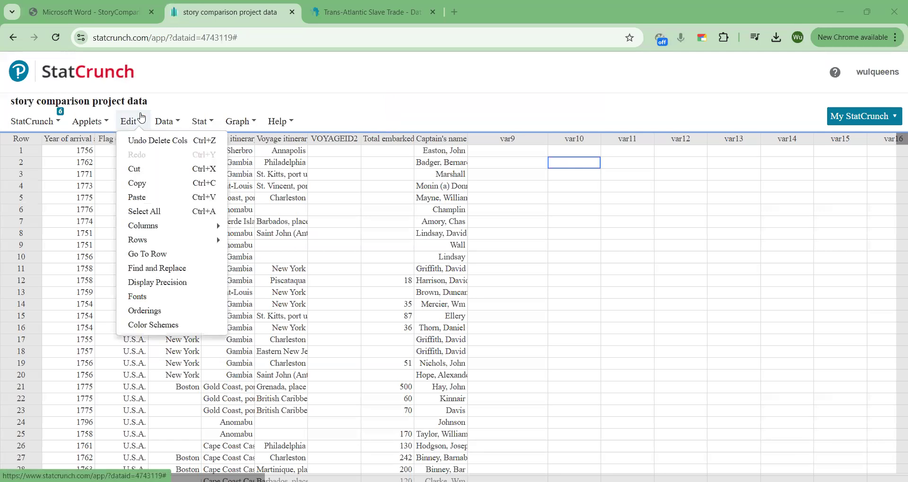
pyautogui.click(249, 69)
# Select the Total embarked column and look through its values.
pyautogui.click(385, 139)
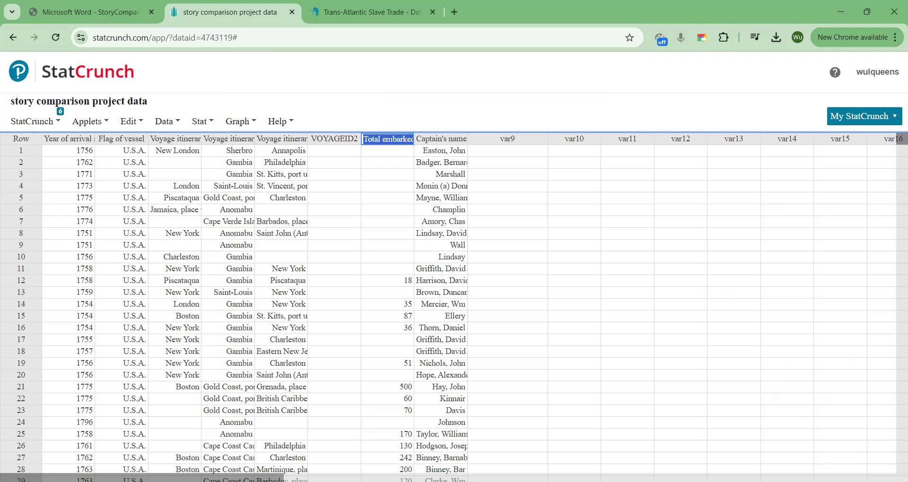
pyautogui.scroll(-4, 376, 390)
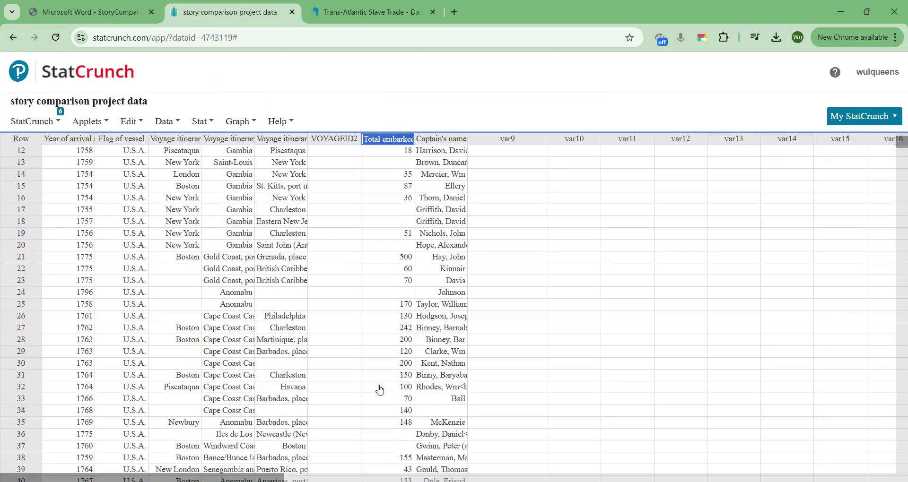
pyautogui.scroll(4, 379, 389)
pyautogui.scroll(1, 379, 389)
pyautogui.click(308, 83)
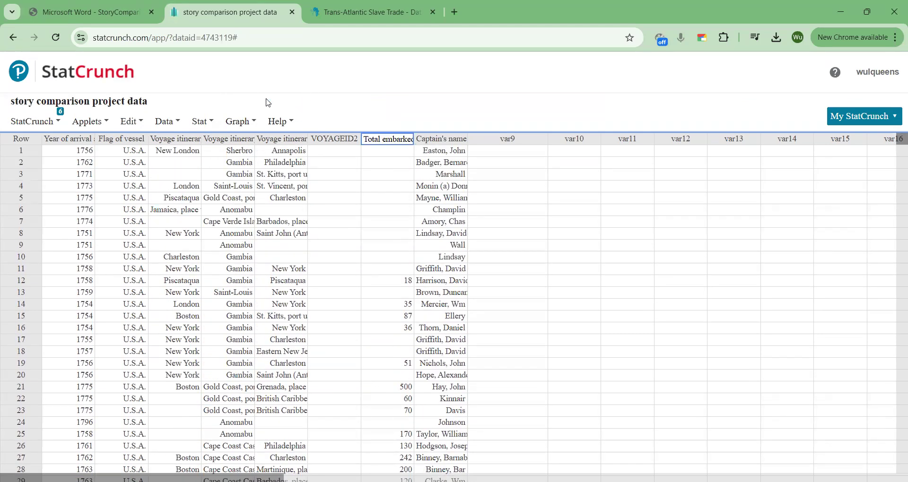
# Split the Total embarked column by Flag of vessel within the current data table and dismiss the result message.
pyautogui.click(179, 124)
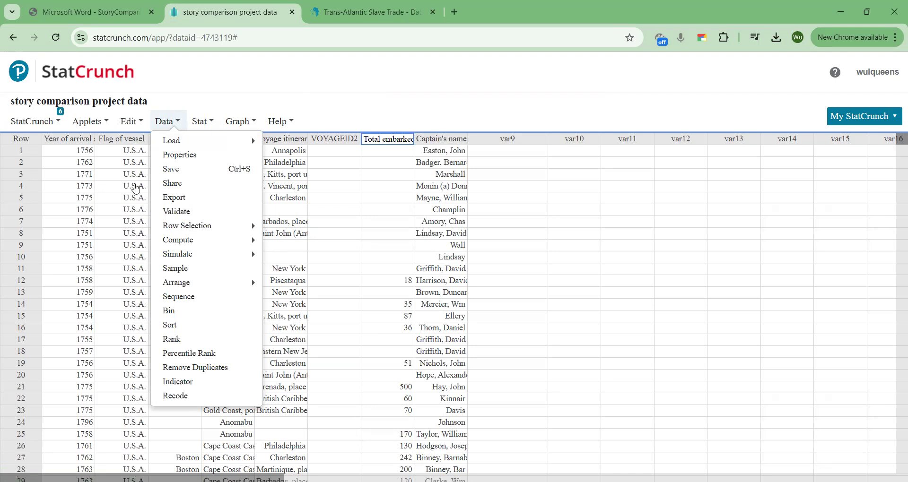
pyautogui.moveTo(251, 283)
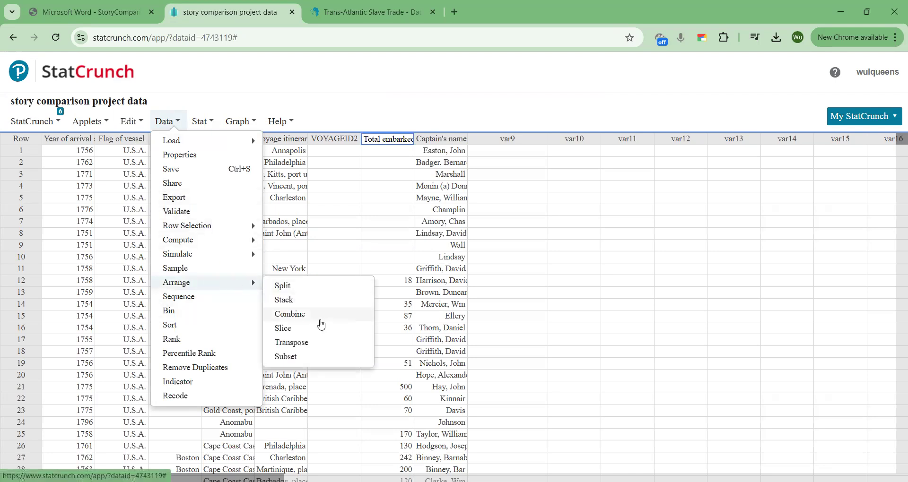
pyautogui.click(312, 287)
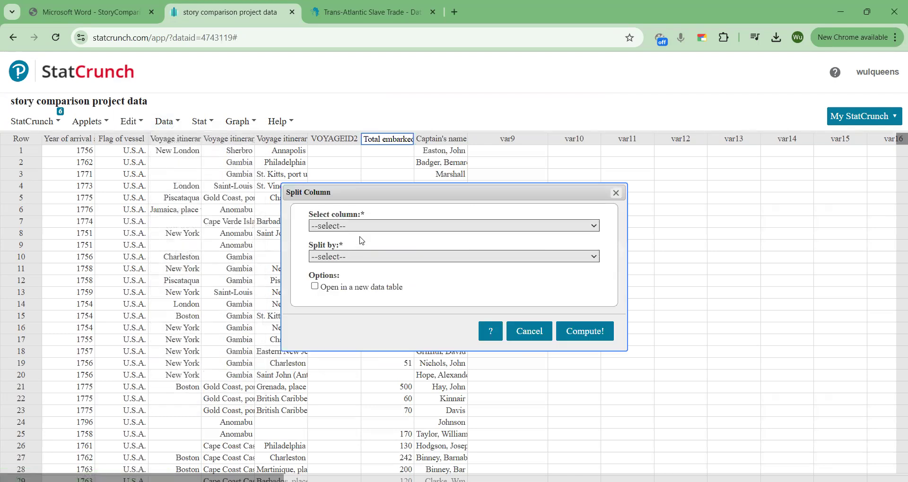
pyautogui.click(377, 226)
pyautogui.click(378, 351)
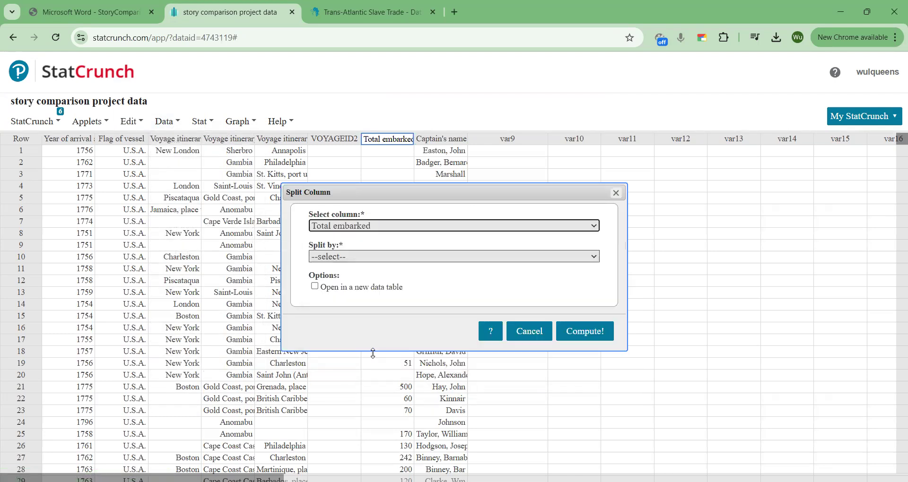
pyautogui.click(405, 256)
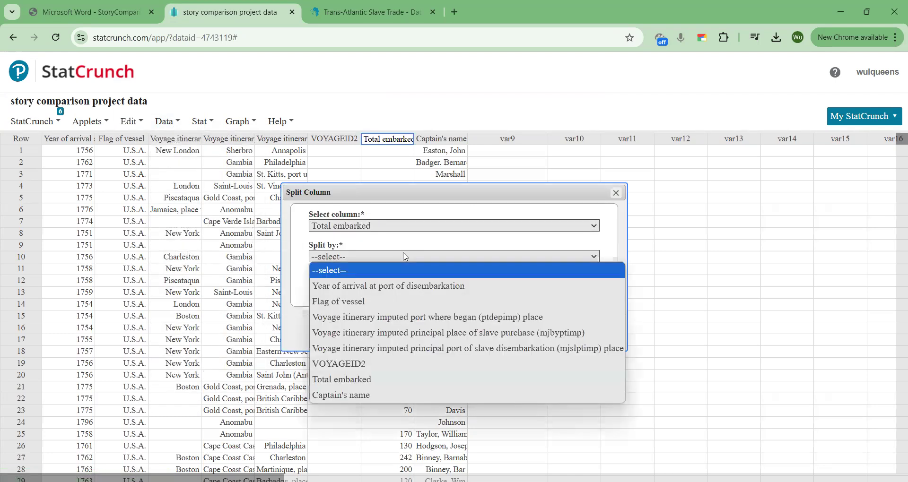
pyautogui.click(375, 302)
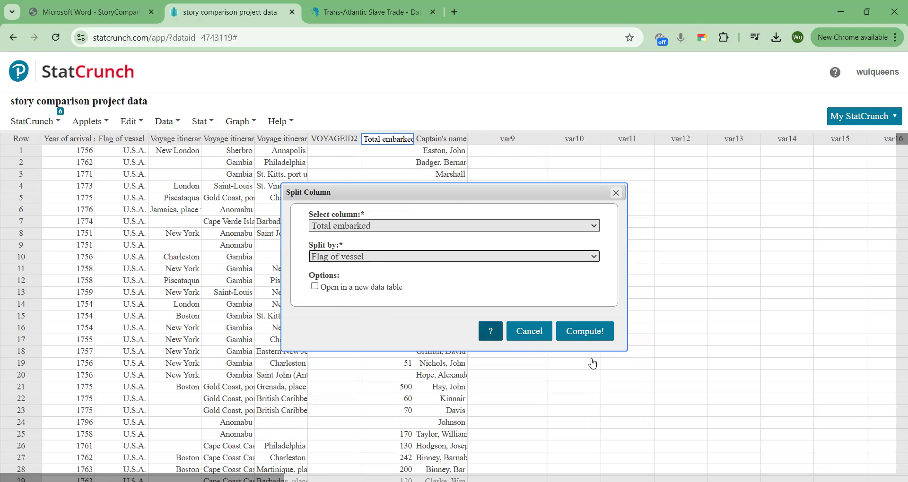
pyautogui.click(592, 335)
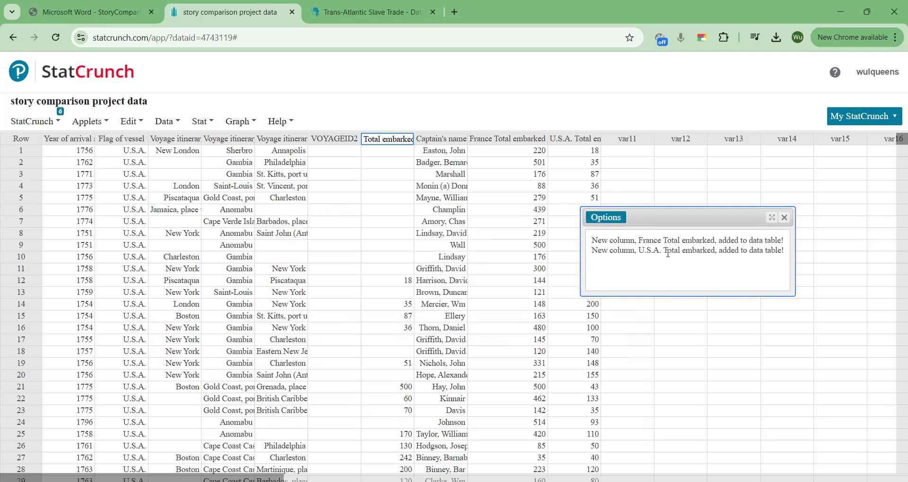
pyautogui.click(784, 217)
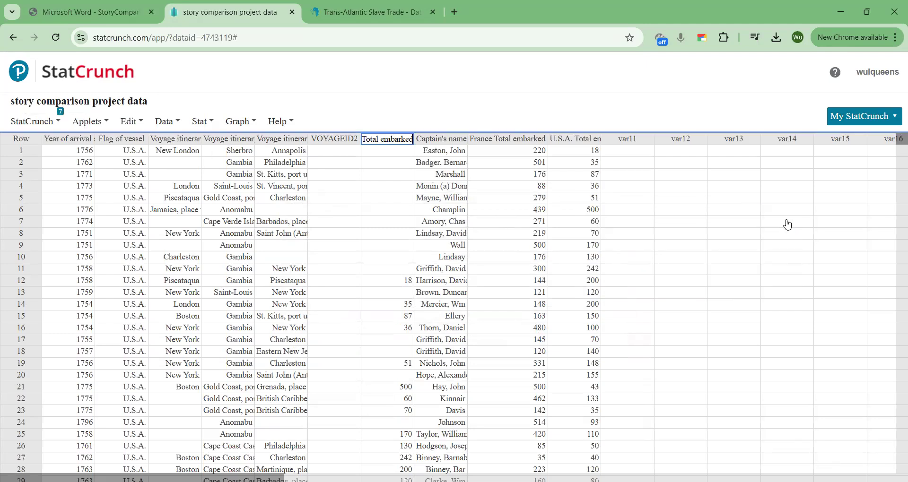
# Widen the France Total embarked and U.S.A. Total embarked columns and look through their values.
pyautogui.moveTo(547, 139); pyautogui.dragTo(701, 138)
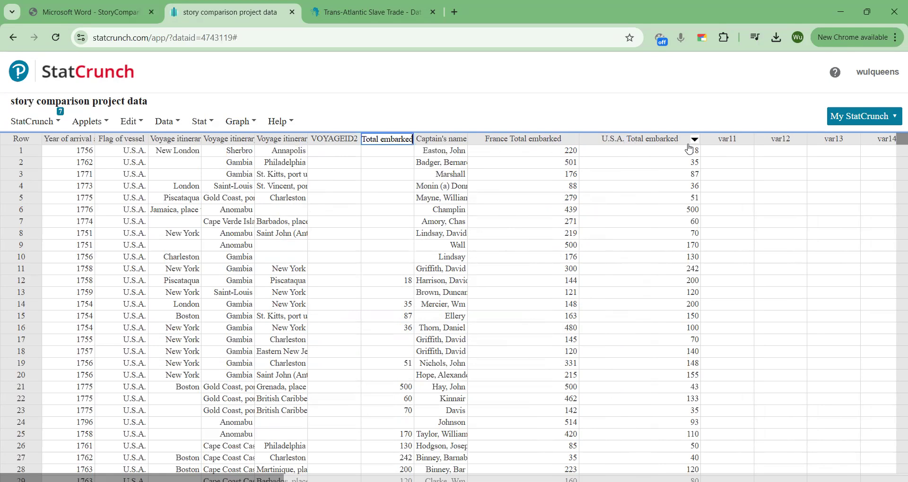
pyautogui.scroll(-5, 641, 383)
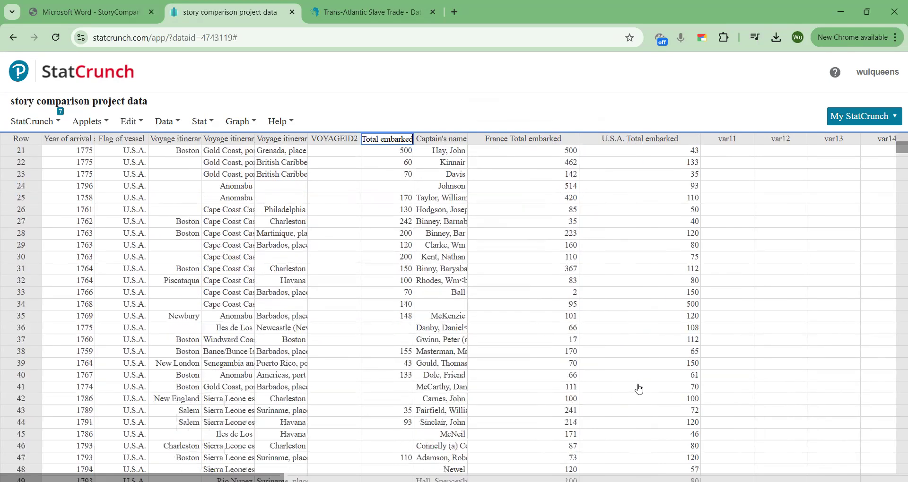
pyautogui.scroll(-10, 639, 389)
pyautogui.scroll(-3, 636, 386)
pyautogui.scroll(1, 634, 385)
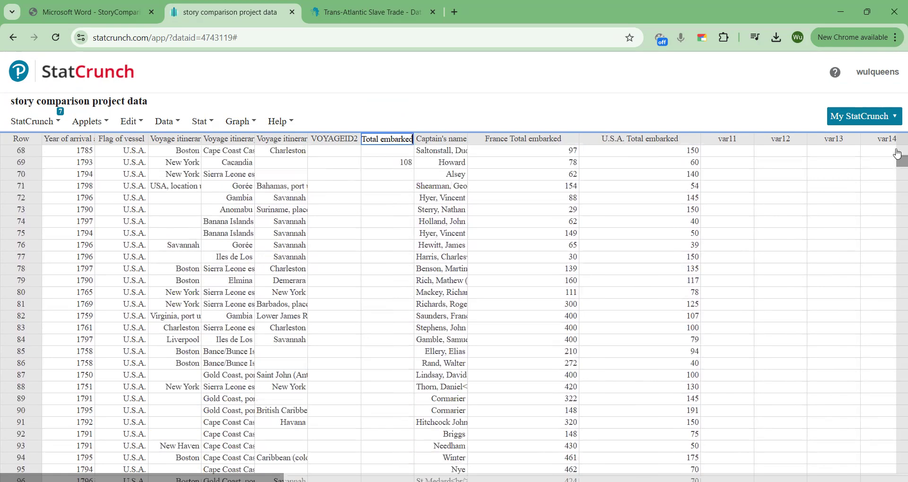
pyautogui.moveTo(898, 153); pyautogui.dragTo(897, 138)
# Set up a two-sample T test with data, using France Total embarked as sample 1 and U.S.A. Total embarked as sample 2.
pyautogui.click(161, 122)
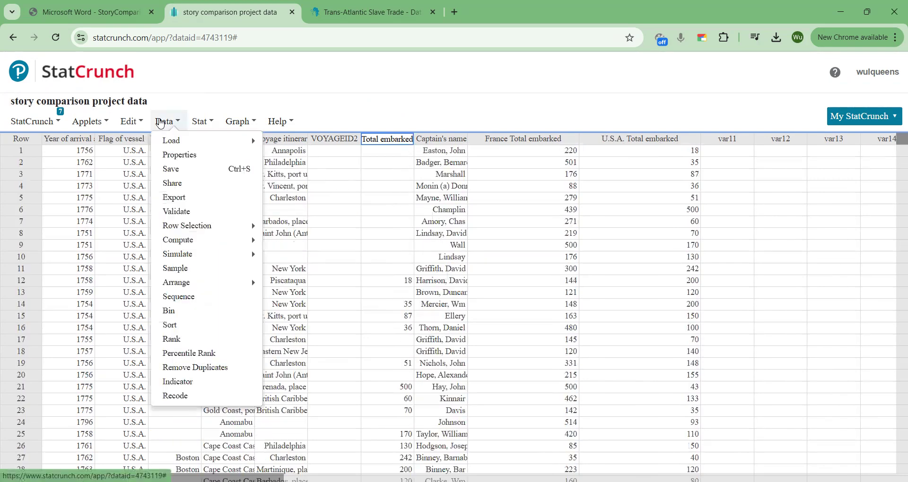
pyautogui.click(197, 122)
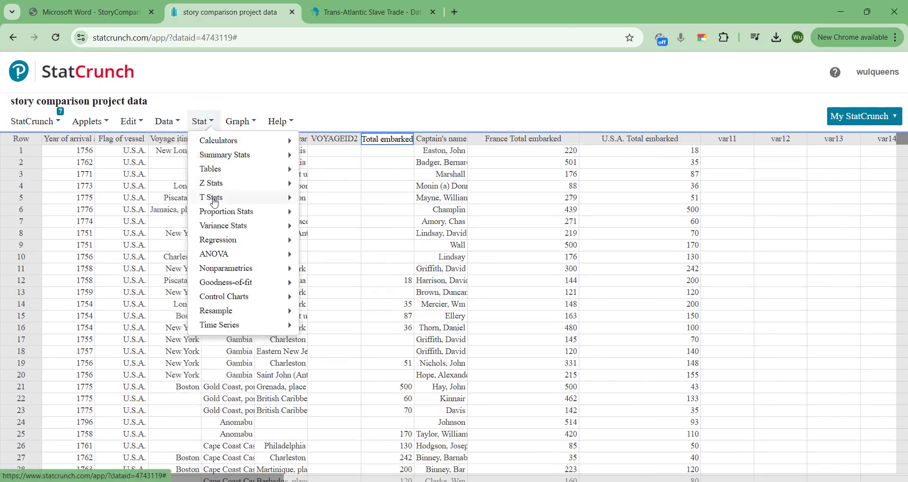
pyautogui.moveTo(231, 202)
pyautogui.moveTo(326, 216)
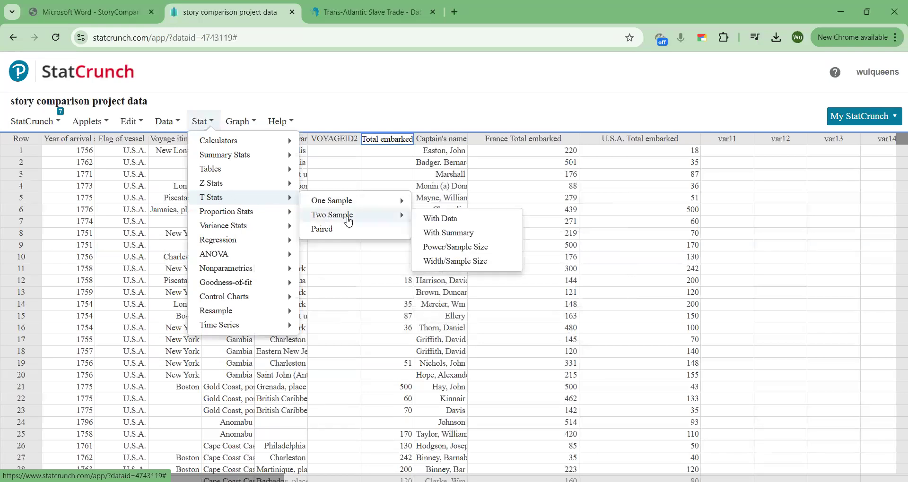
pyautogui.click(446, 221)
pyautogui.click(435, 108)
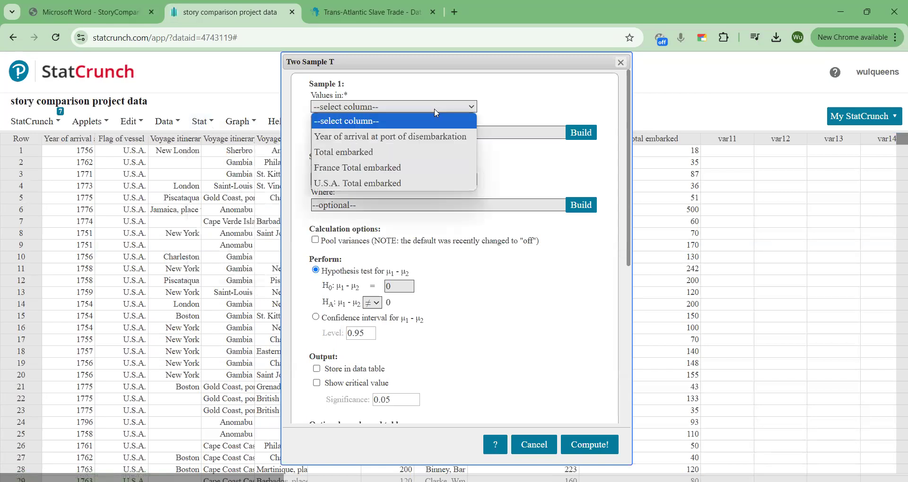
pyautogui.click(402, 169)
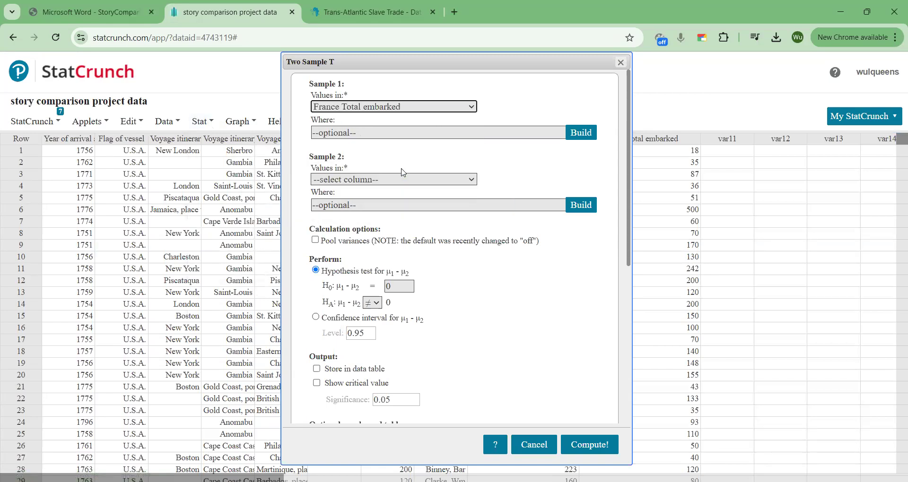
pyautogui.click(404, 181)
pyautogui.click(416, 256)
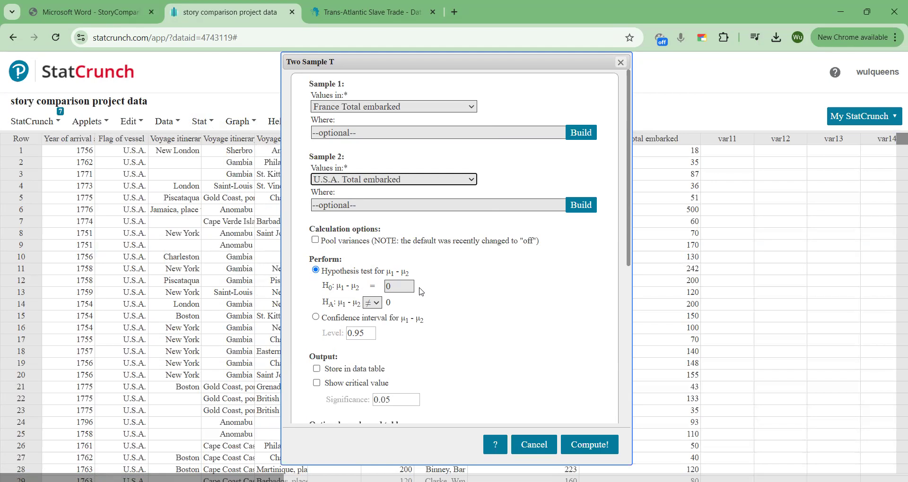
# Compute the two-sample T hypothesis test with Summary statistics included and enlarge the results window.
pyautogui.scroll(-3, 485, 293)
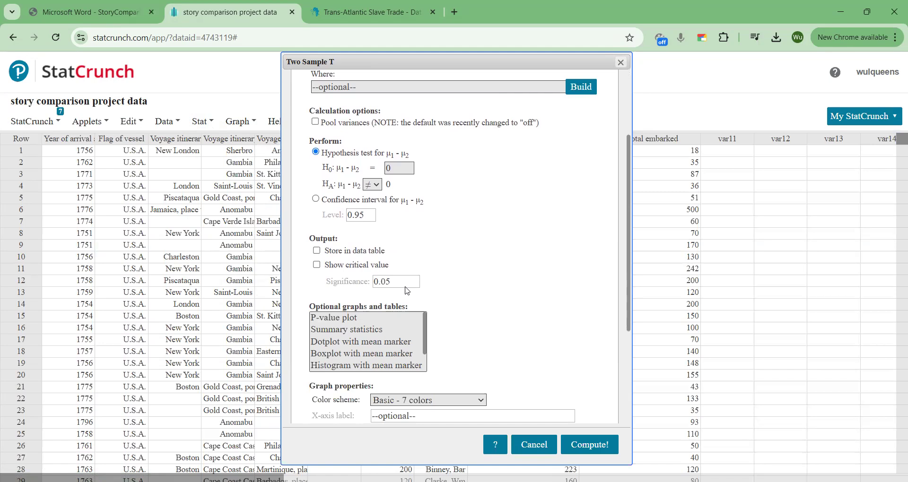
pyautogui.click(363, 329)
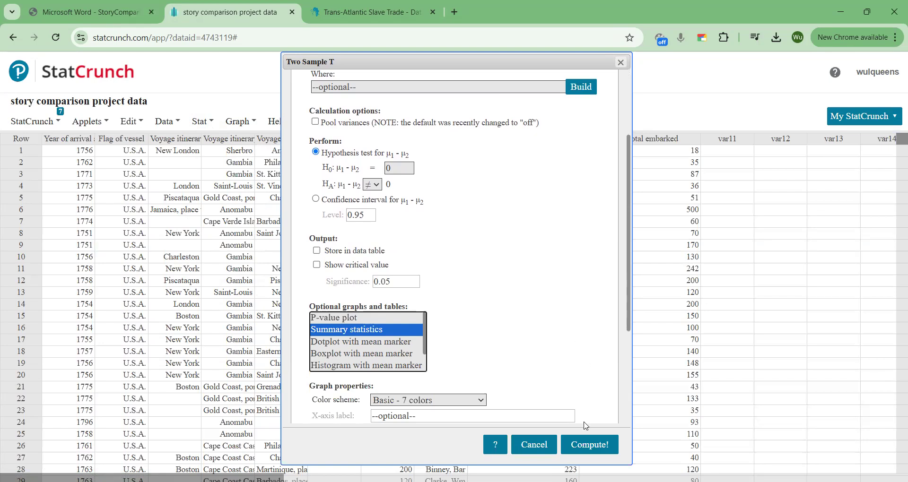
pyautogui.click(585, 446)
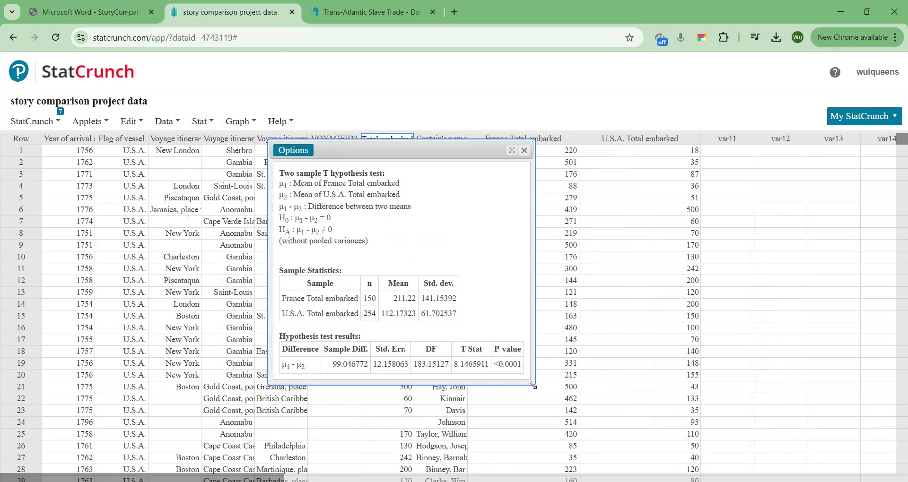
pyautogui.moveTo(535, 385); pyautogui.dragTo(703, 421)
# Circle the hypothesis definitions and underline the test title with the annotation pen, and erase the marks.
pyautogui.press('super+shift+s')
pyautogui.moveTo(422, 174)
pyautogui.mouseDown()
pyautogui.moveTo(248, 218)
pyautogui.moveTo(425, 182)
pyautogui.mouseUp()
pyautogui.moveTo(278, 179); pyautogui.dragTo(411, 173)
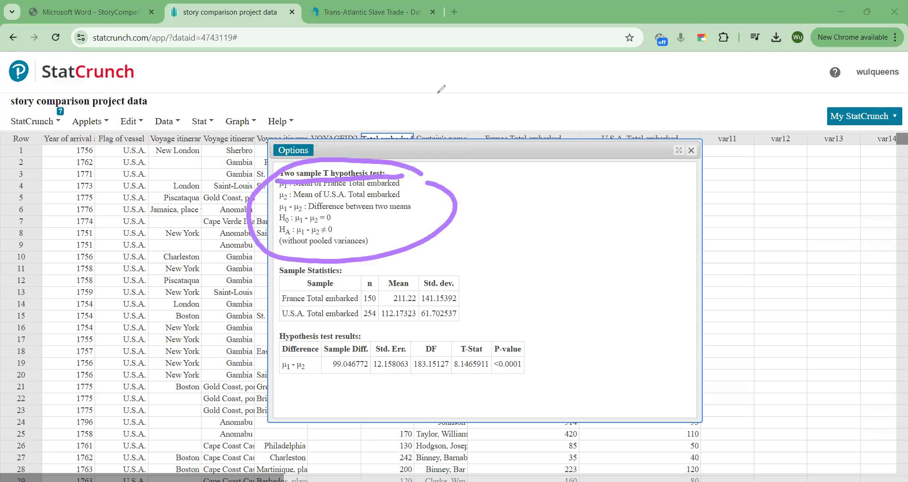
pyautogui.click(583, 82)
# Mark the two mean definitions with arrows, circle Sample Statistics and underline its n and Mean values, and erase the marks.
pyautogui.moveTo(404, 183)
pyautogui.mouseDown()
pyautogui.moveTo(443, 182)
pyautogui.moveTo(416, 190)
pyautogui.mouseUp()
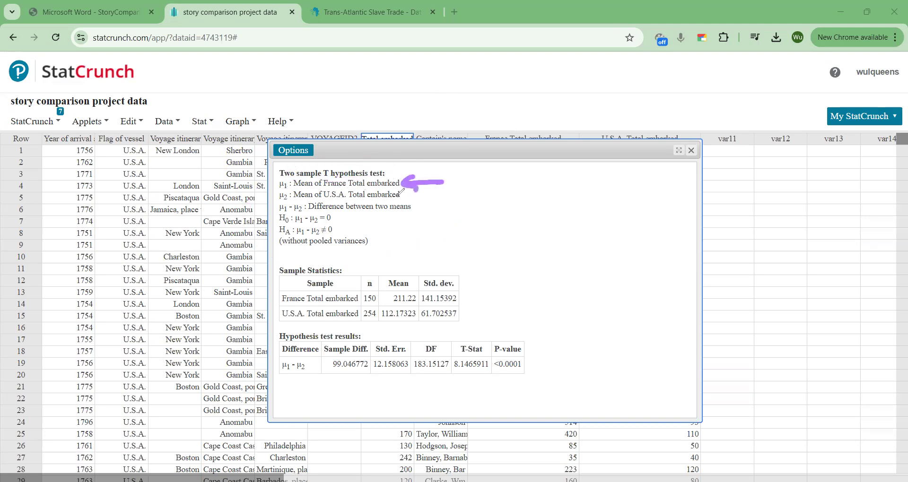
pyautogui.moveTo(403, 195)
pyautogui.mouseDown()
pyautogui.moveTo(448, 196)
pyautogui.moveTo(415, 201)
pyautogui.mouseUp()
pyautogui.moveTo(391, 256)
pyautogui.mouseDown()
pyautogui.moveTo(260, 279)
pyautogui.moveTo(302, 324)
pyautogui.moveTo(516, 291)
pyautogui.moveTo(378, 254)
pyautogui.mouseUp()
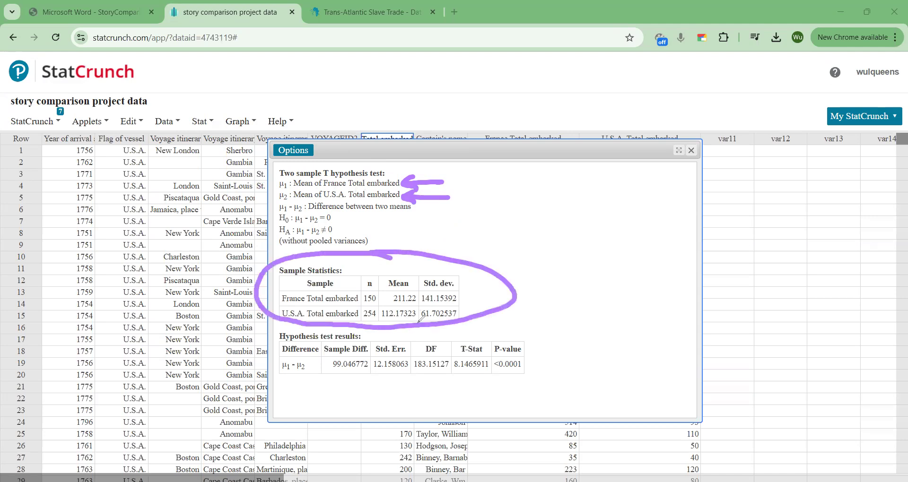
pyautogui.moveTo(362, 307)
pyautogui.mouseDown()
pyautogui.moveTo(380, 307)
pyautogui.moveTo(380, 319)
pyautogui.mouseUp()
pyautogui.moveTo(389, 306); pyautogui.dragTo(416, 306)
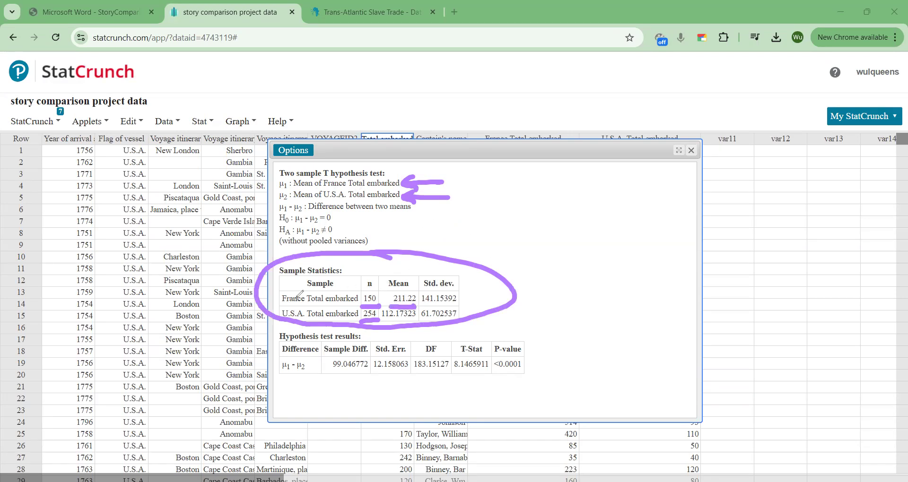
pyautogui.moveTo(389, 323); pyautogui.dragTo(412, 323)
pyautogui.click(612, 94)
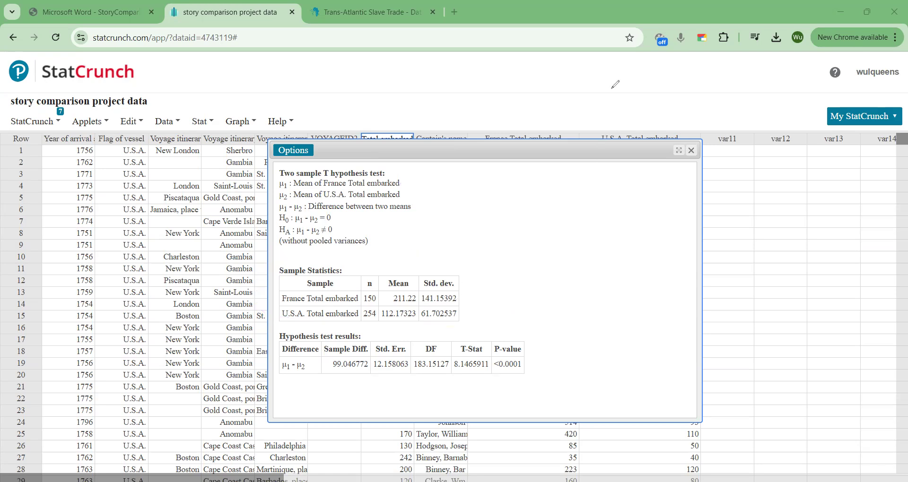
# Circle the hypothesis test results, mark the difference, DF, T-Stat and P-value with the annotation pen, and erase the marks.
pyautogui.moveTo(521, 324)
pyautogui.mouseDown()
pyautogui.moveTo(268, 327)
pyautogui.moveTo(407, 386)
pyautogui.moveTo(551, 338)
pyautogui.moveTo(523, 311)
pyautogui.mouseUp()
pyautogui.moveTo(280, 373); pyautogui.dragTo(313, 374)
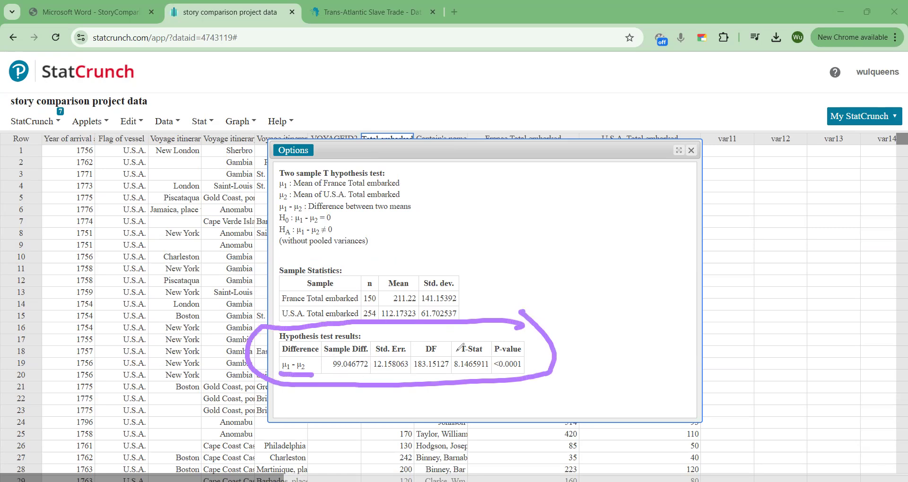
pyautogui.moveTo(410, 332)
pyautogui.mouseDown()
pyautogui.moveTo(408, 378)
pyautogui.moveTo(492, 376)
pyautogui.moveTo(490, 339)
pyautogui.moveTo(410, 328)
pyautogui.mouseUp()
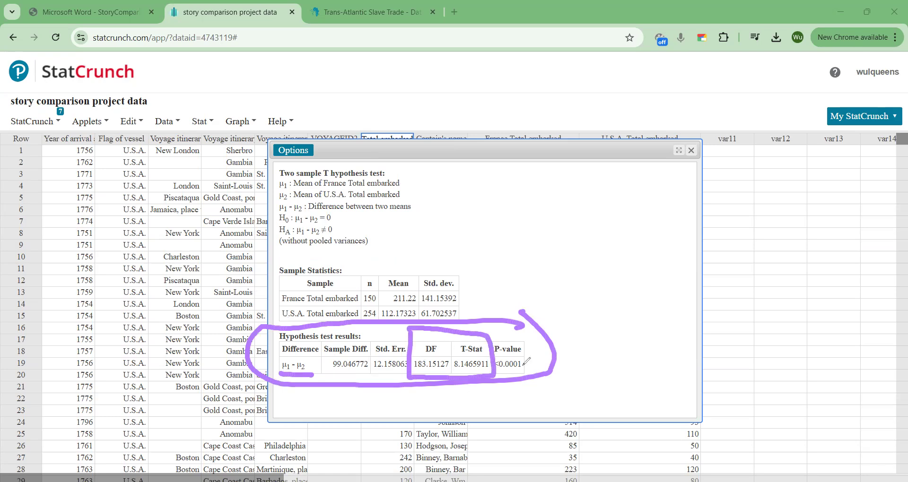
pyautogui.moveTo(494, 335)
pyautogui.mouseDown()
pyautogui.moveTo(512, 376)
pyautogui.moveTo(482, 335)
pyautogui.moveTo(527, 328)
pyautogui.mouseUp()
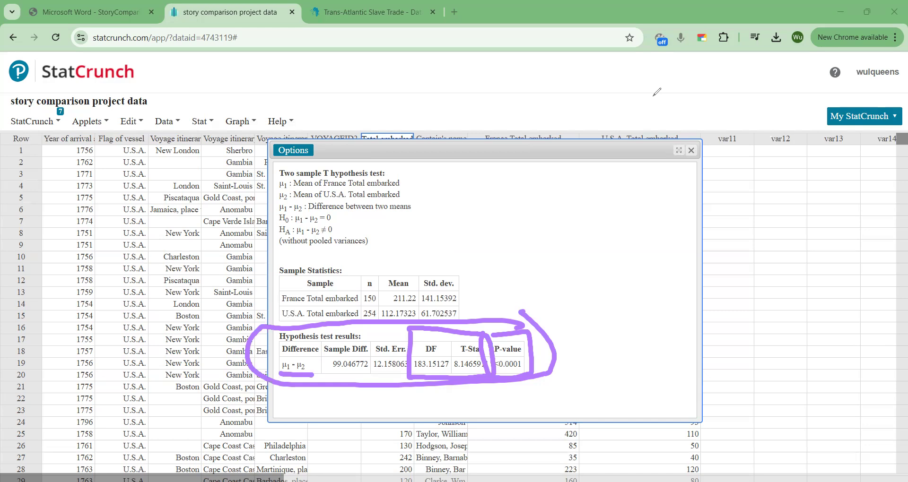
pyautogui.press('Escape')
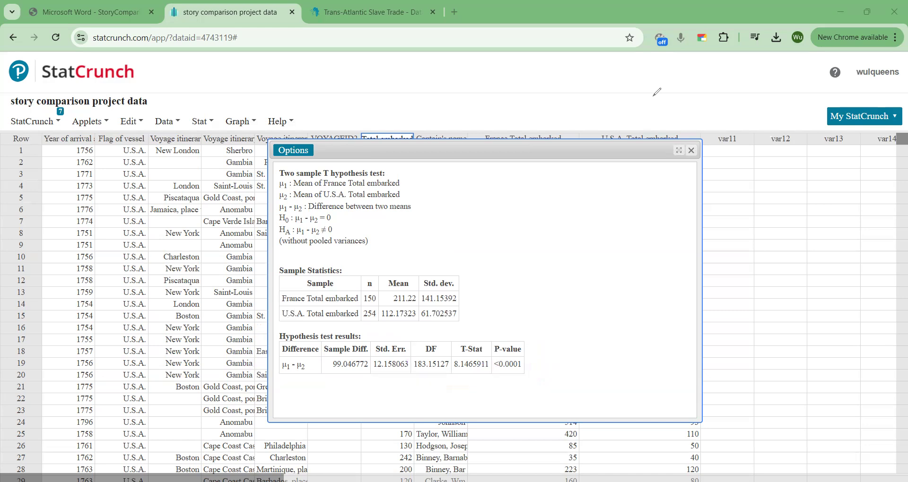